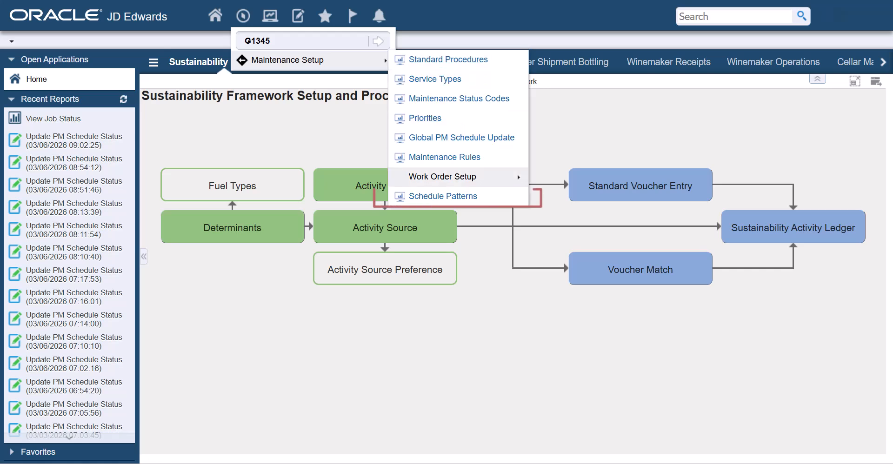
Start a new schedule pattern with identifier 2D_JUN_DEC and description "Occurs every 2 days from June to December".
{"action": "left_click", "coordinate": [442, 196]}
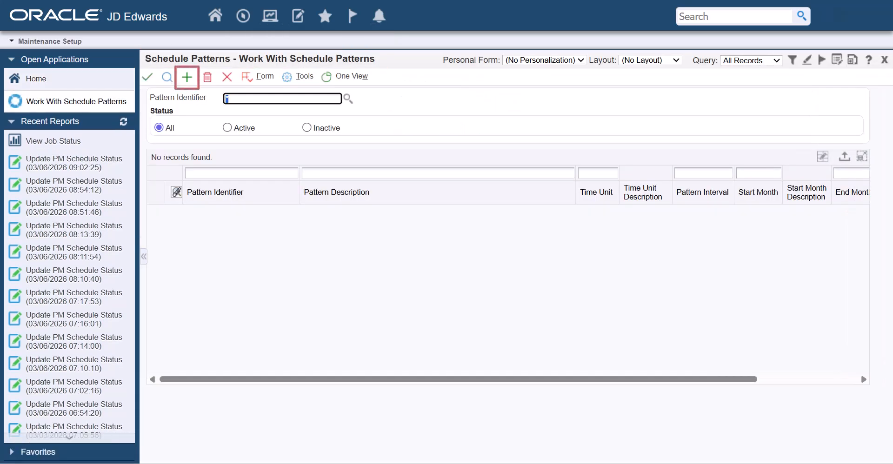
{"action": "left_click", "coordinate": [187, 77]}
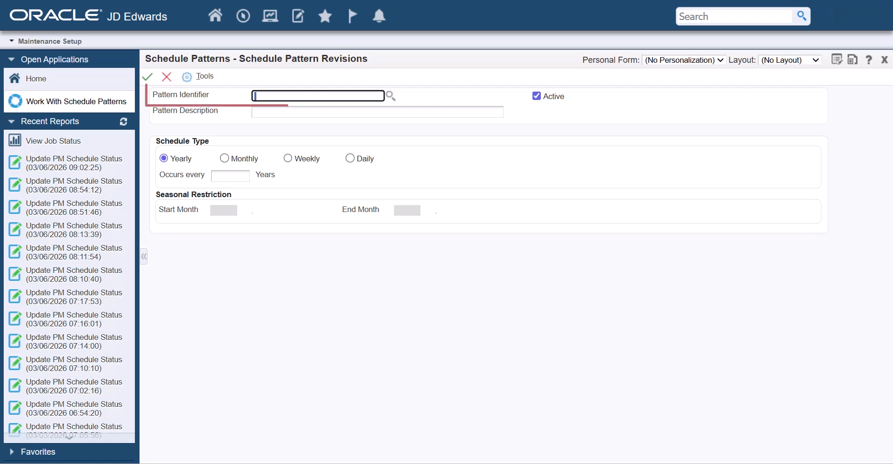
{"action": "type", "text": "2D_JUN_DEC"}
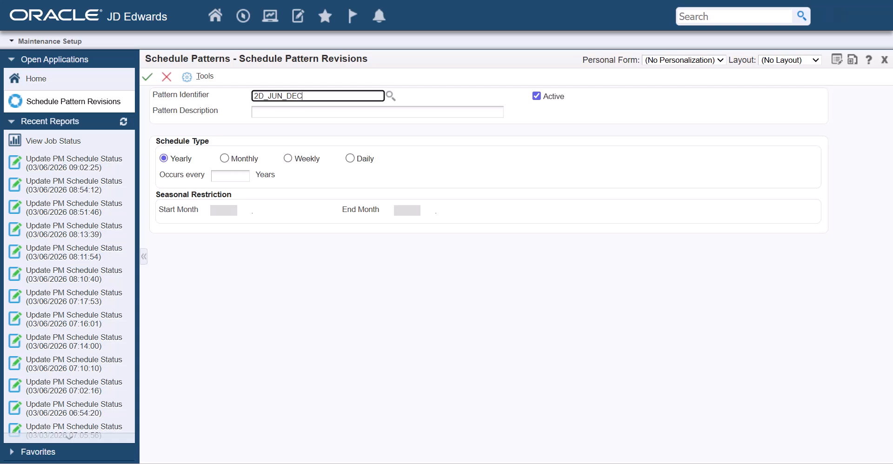
{"action": "key", "text": "Tab"}
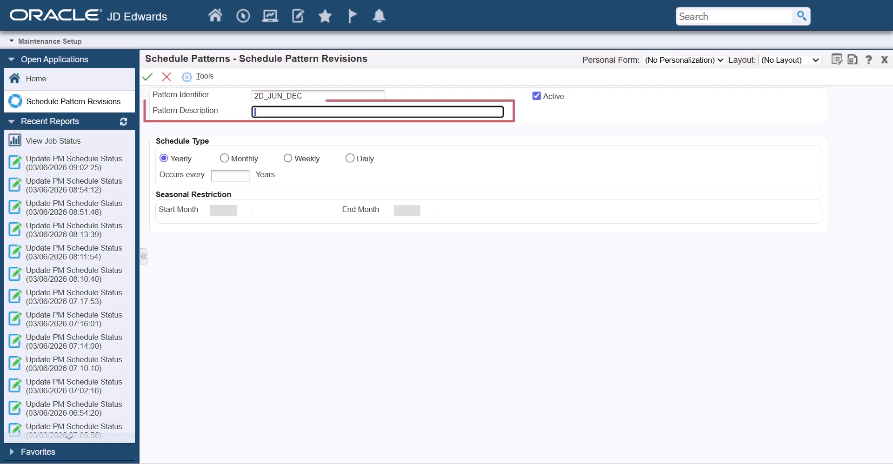
{"action": "type", "text": "O"}
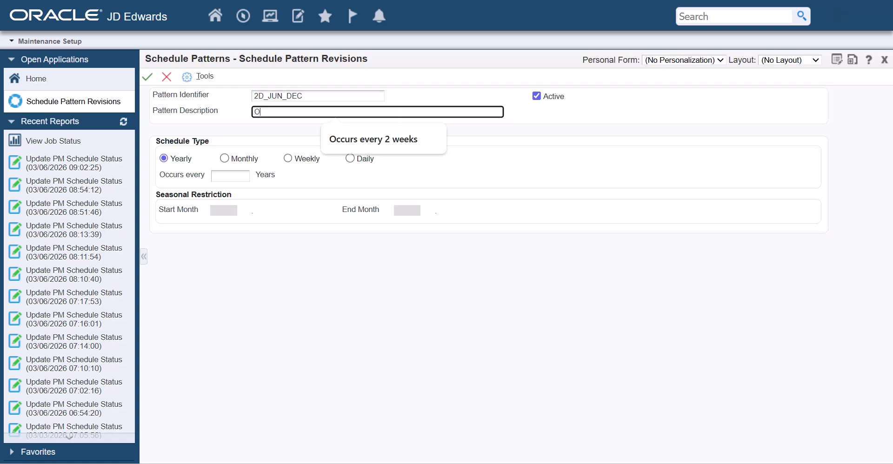
{"action": "type", "text": "ccurs every 2 days from June"}
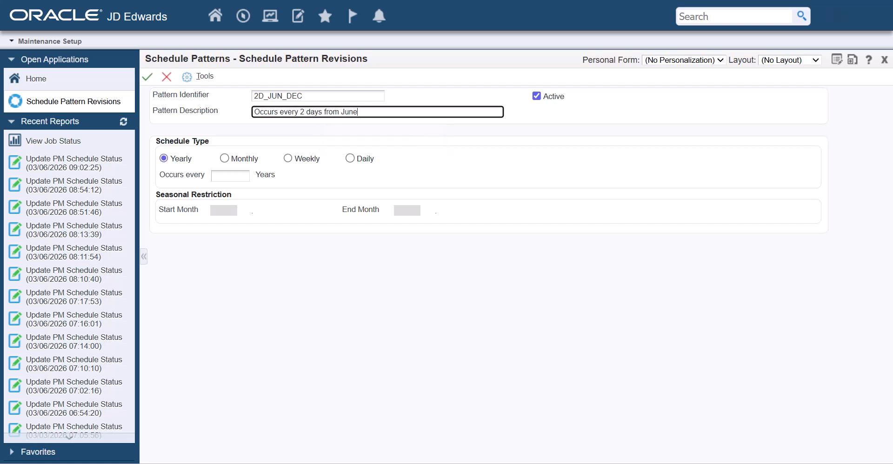
{"action": "type", "text": " to December"}
Set the pattern to a daily schedule occurring every 2 days, with a seasonal restriction from JUN to DEC.
{"action": "left_click", "coordinate": [350, 158]}
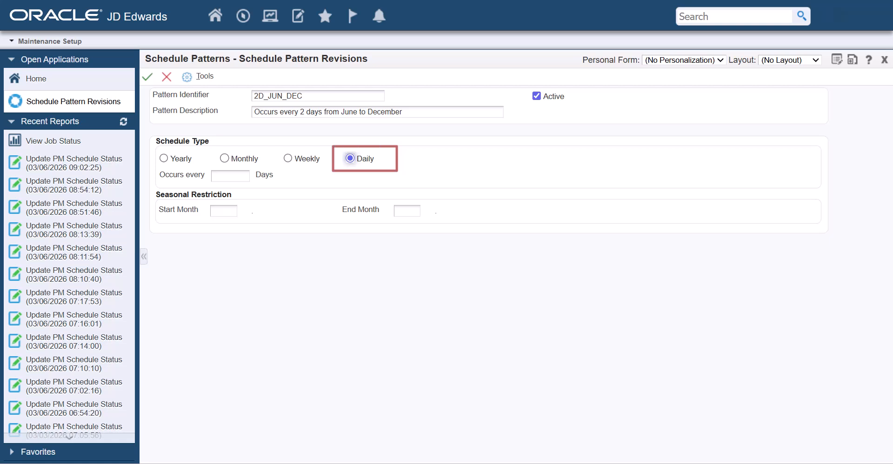
{"action": "left_click", "coordinate": [231, 176]}
{"action": "type", "text": "2"}
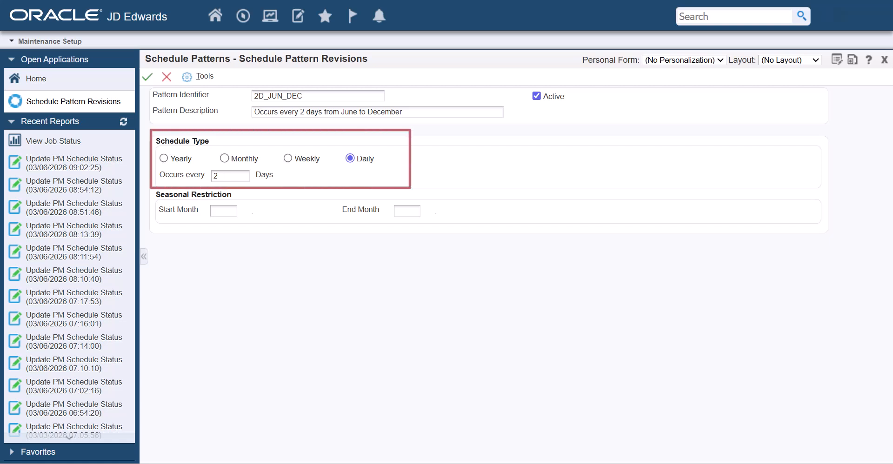
{"action": "left_click", "coordinate": [224, 211]}
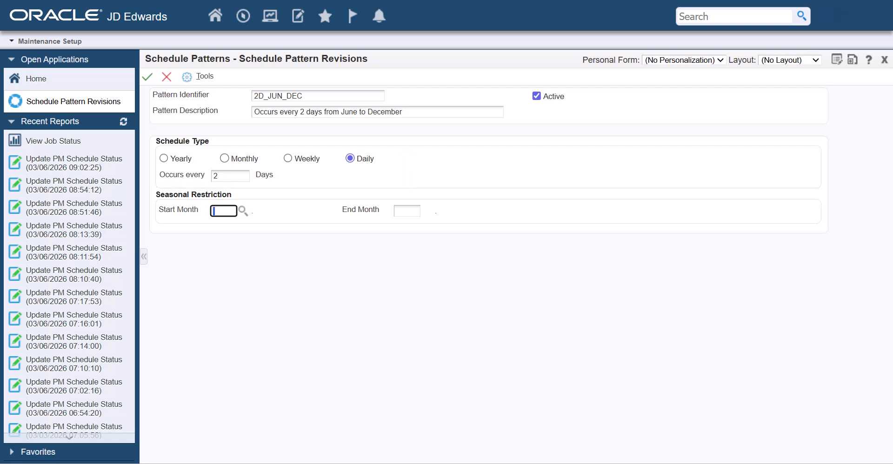
{"action": "type", "text": "JUN"}
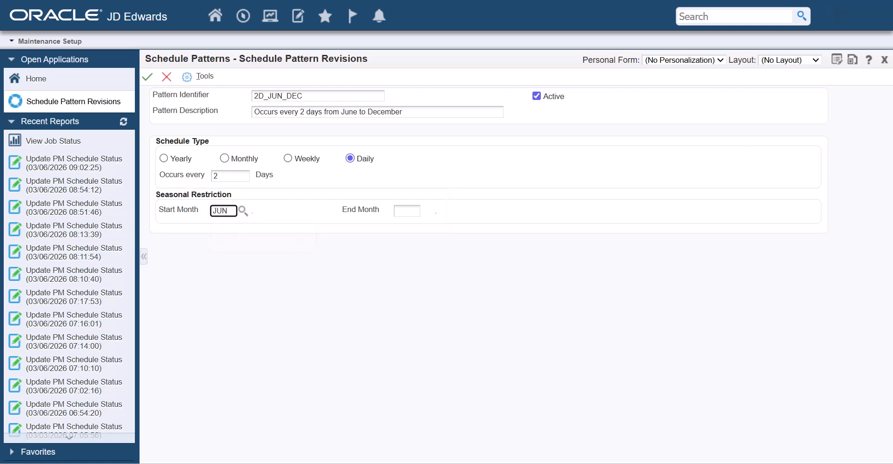
{"action": "key", "text": "Tab"}
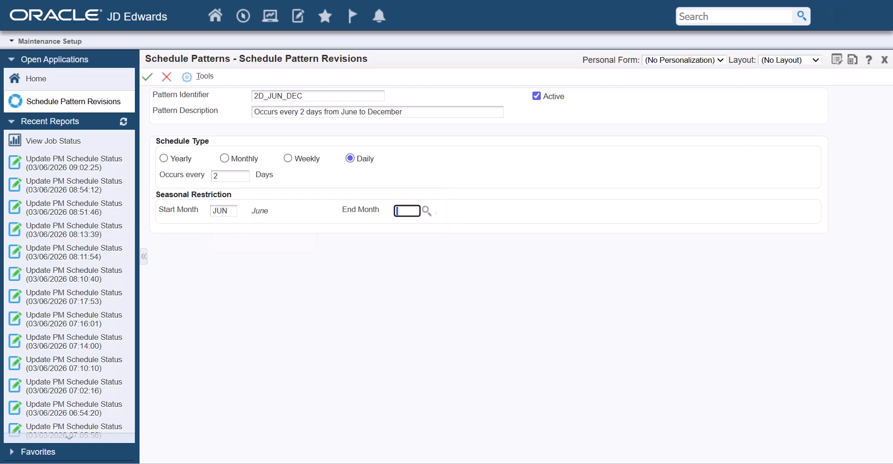
{"action": "type", "text": "DEC"}
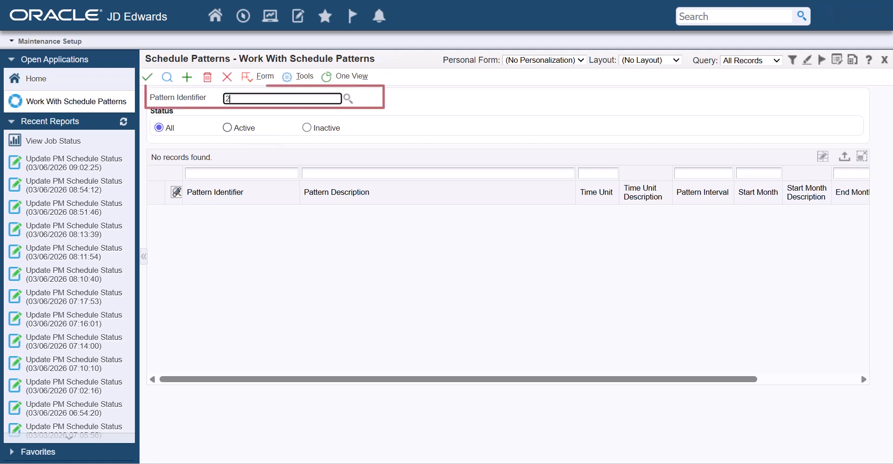
Search the schedule patterns for 2D_JUN_DEC and try the Active and Inactive status filters, ending on All.
{"action": "type", "text": "2D_JUN_DEC"}
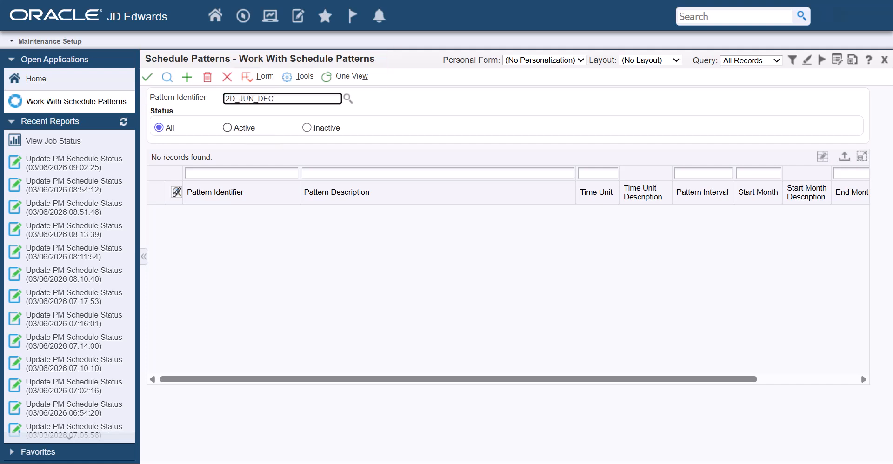
{"action": "key", "text": "Return"}
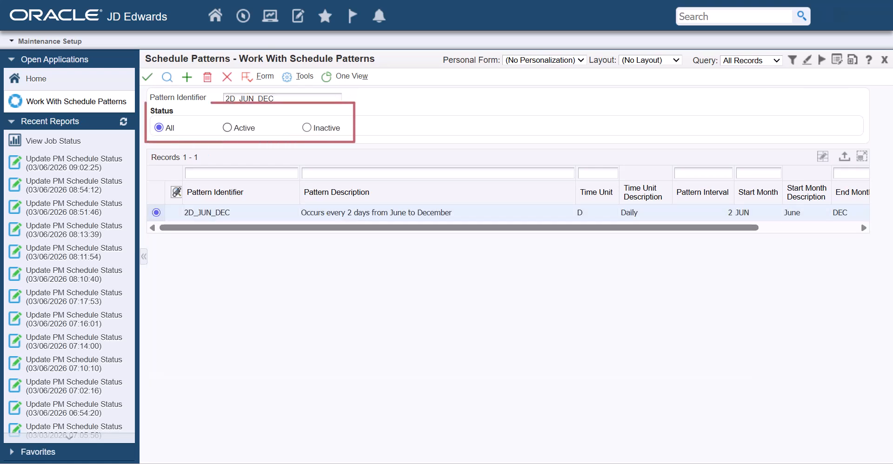
{"action": "left_click", "coordinate": [227, 127]}
{"action": "left_click", "coordinate": [307, 128]}
{"action": "left_click", "coordinate": [159, 128]}
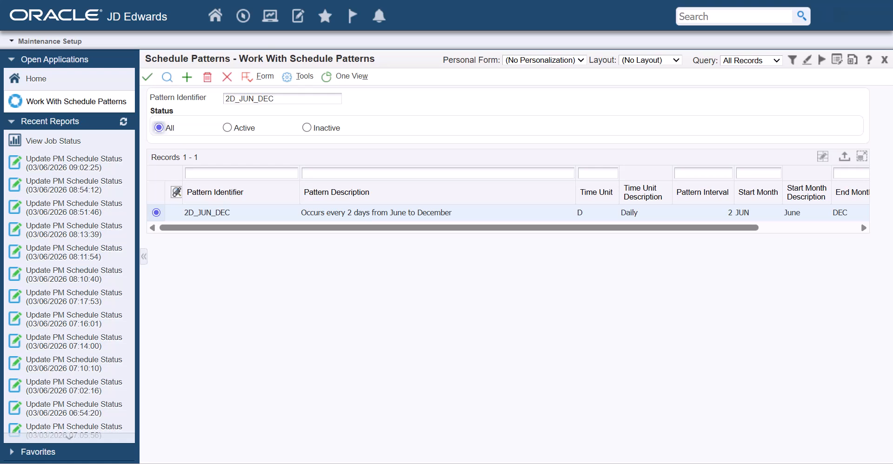
Add and save a yearly schedule pattern 6Y, described as "Occurs every 6 years", with a 6-year interval.
{"action": "left_click", "coordinate": [186, 77]}
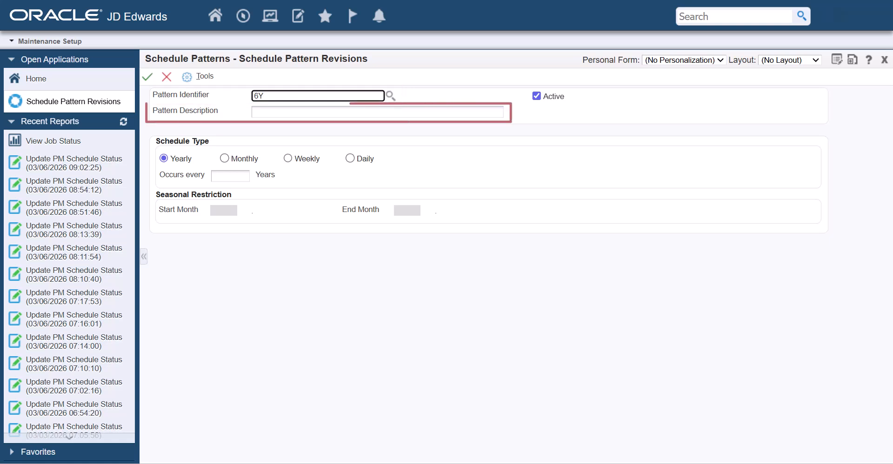
{"action": "key", "text": "Tab"}
{"action": "type", "text": "Occurs "}
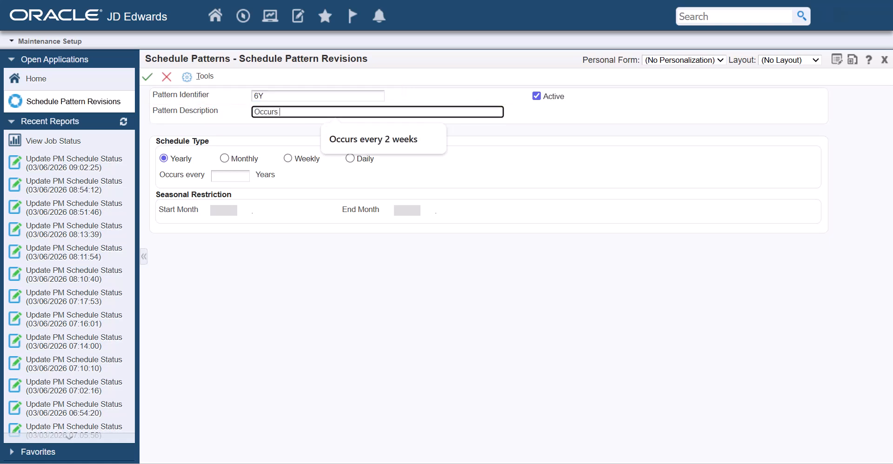
{"action": "type", "text": "every 6 years"}
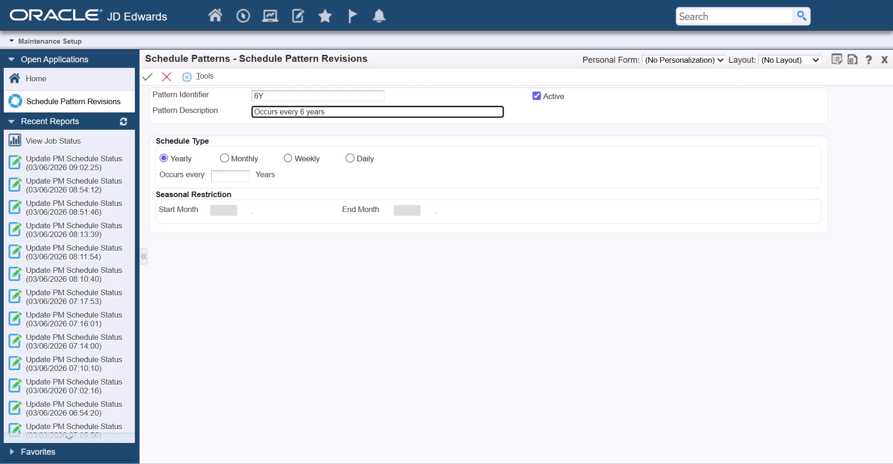
{"action": "key", "text": "Tab"}
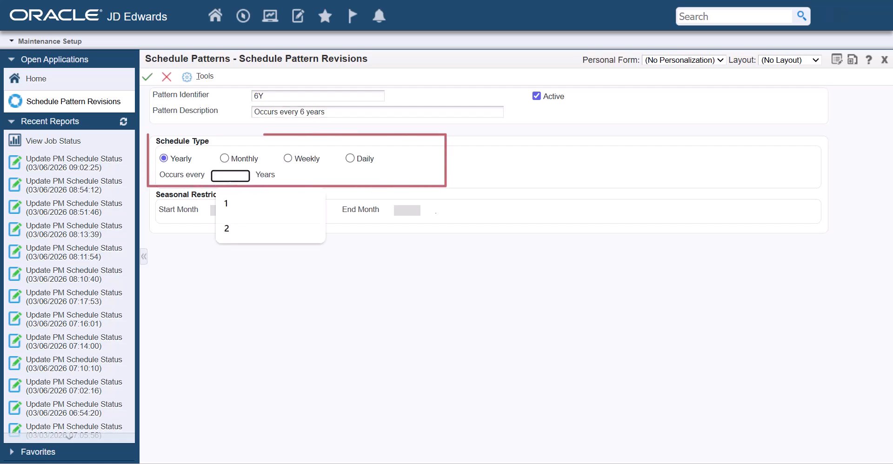
{"action": "type", "text": "6"}
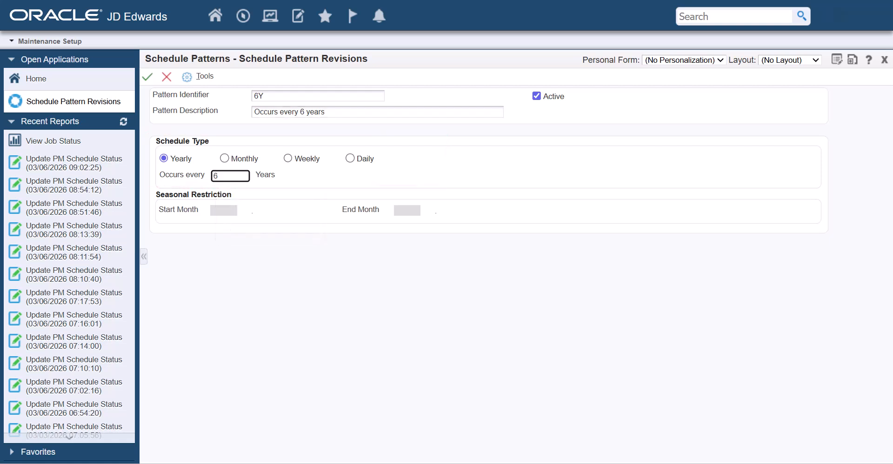
{"action": "key", "text": "Tab"}
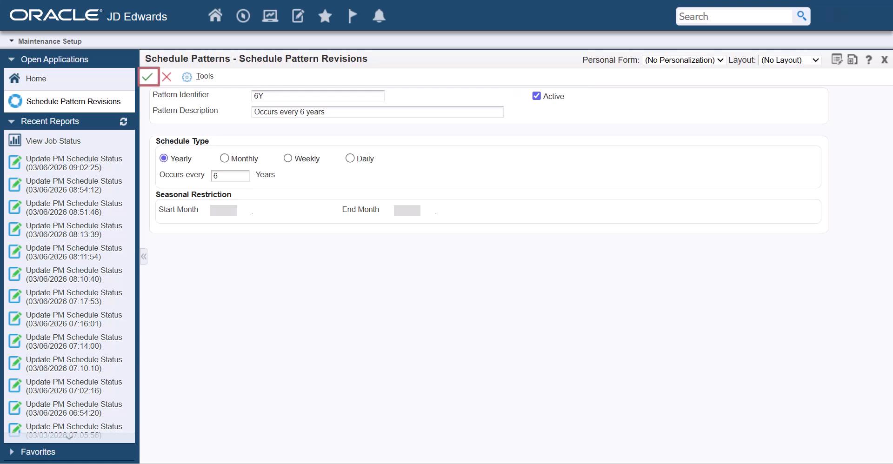
{"action": "left_click", "coordinate": [148, 77]}
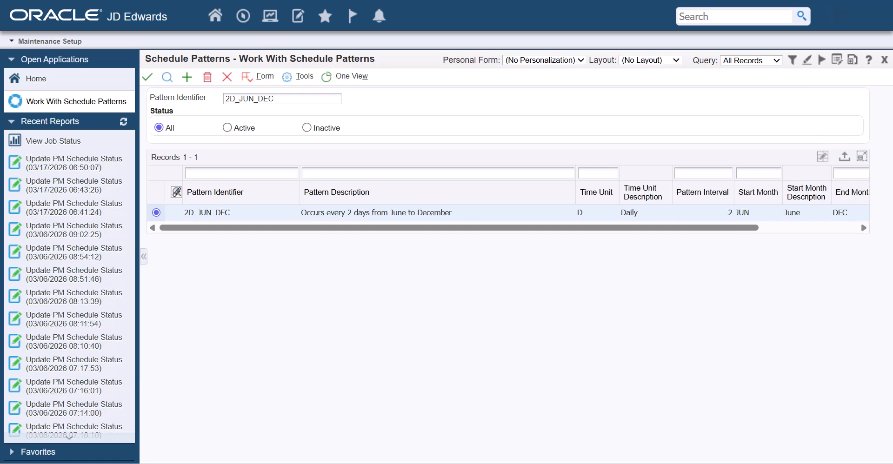
Open application P1207 and start a new PM schedule for equipment number 62754.
{"action": "left_click", "coordinate": [243, 15]}
{"action": "type", "text": "P1207"}
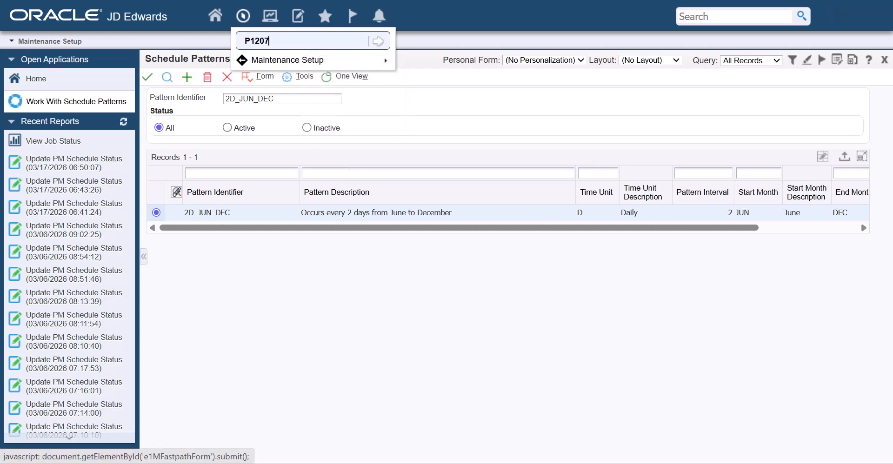
{"action": "key", "text": "Return"}
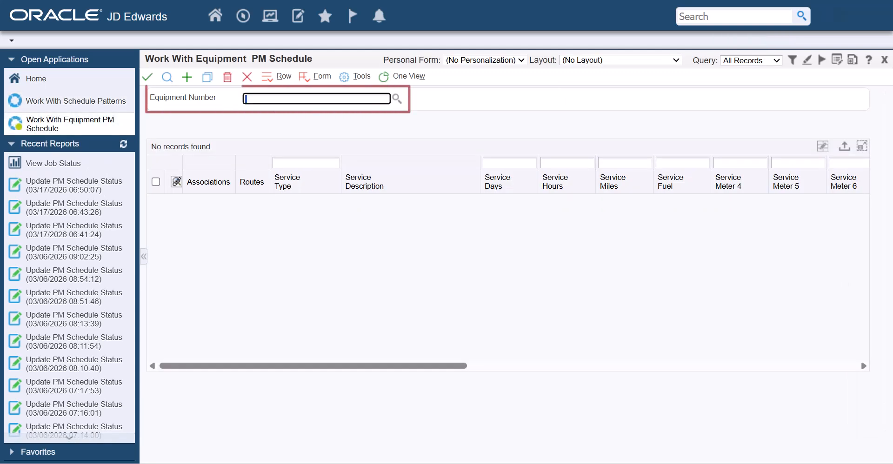
{"action": "type", "text": "62754"}
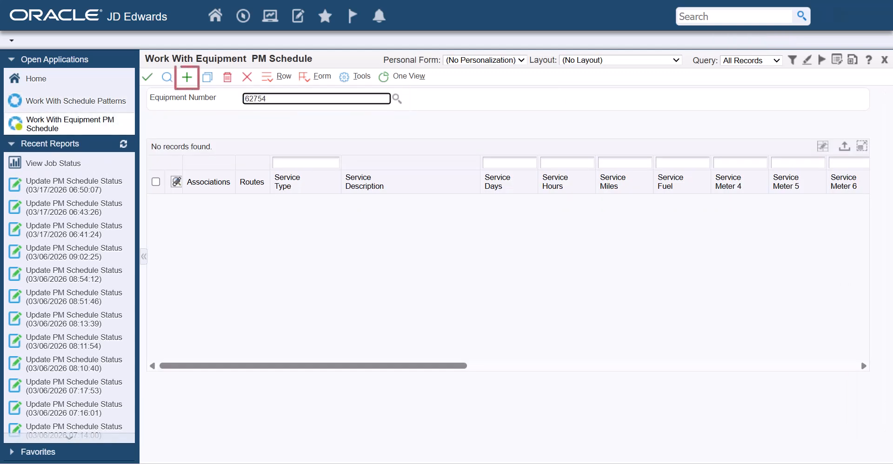
{"action": "key", "text": "ctrl+alt+a"}
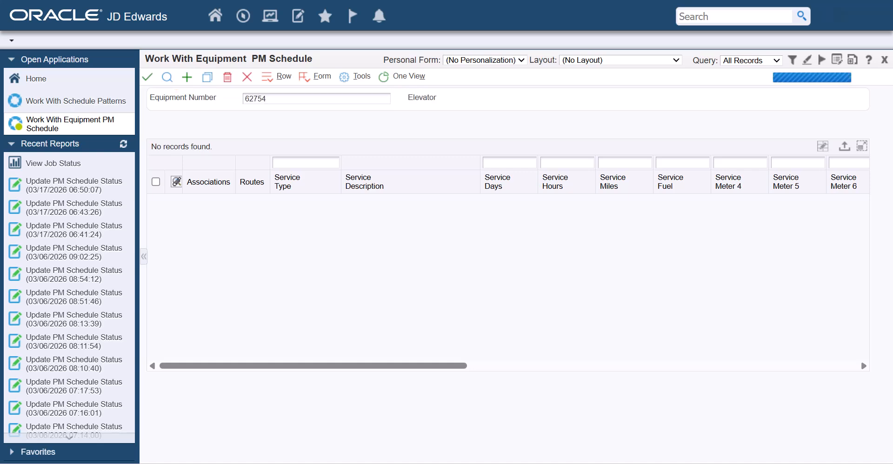
Set the PM schedule's service type to INSPECT and its schedule date to 06/01/2026.
{"action": "type", "text": "INSPECT"}
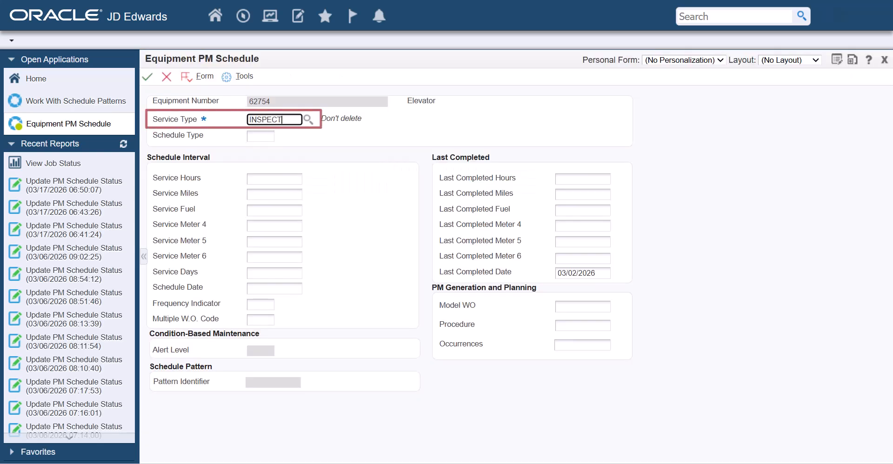
{"action": "left_click", "coordinate": [275, 289]}
{"action": "type", "text": "06/01/2026"}
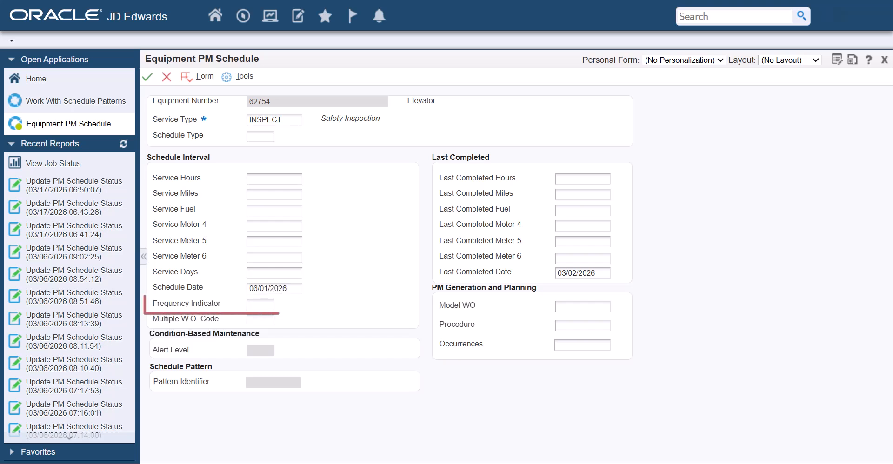
Set the frequency indicator to L and assign the active schedule pattern 2D_JUN_DEC.
{"action": "left_click", "coordinate": [261, 305]}
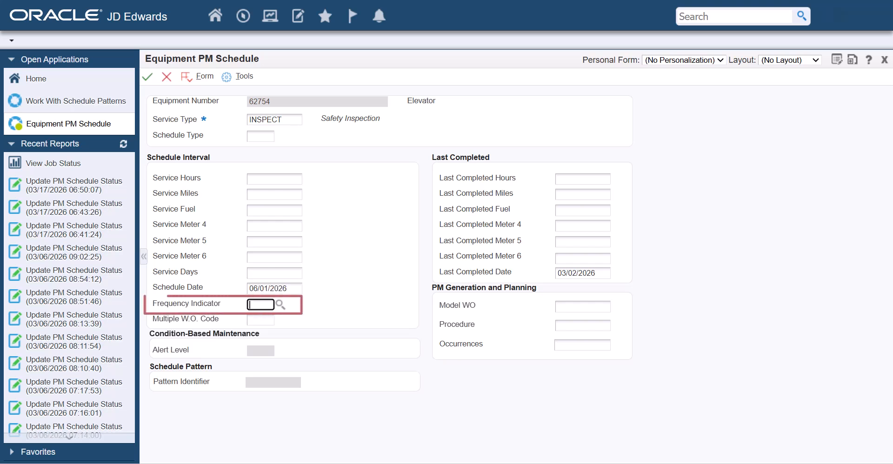
{"action": "type", "text": "L"}
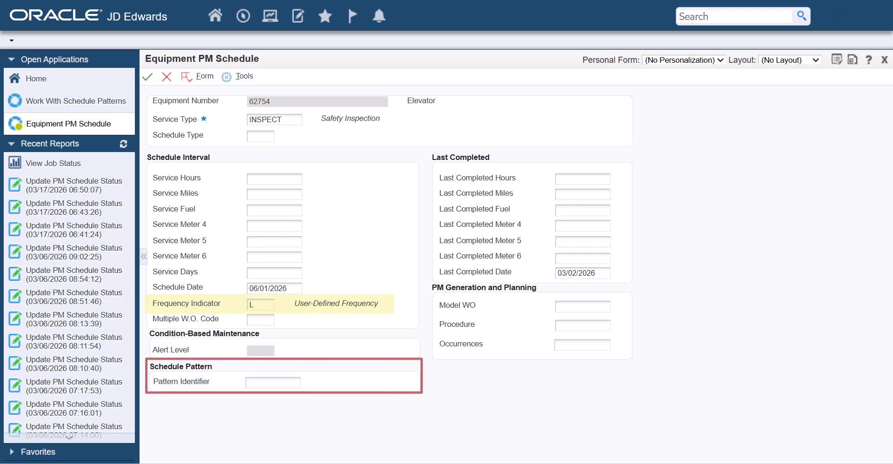
{"action": "left_click", "coordinate": [307, 383]}
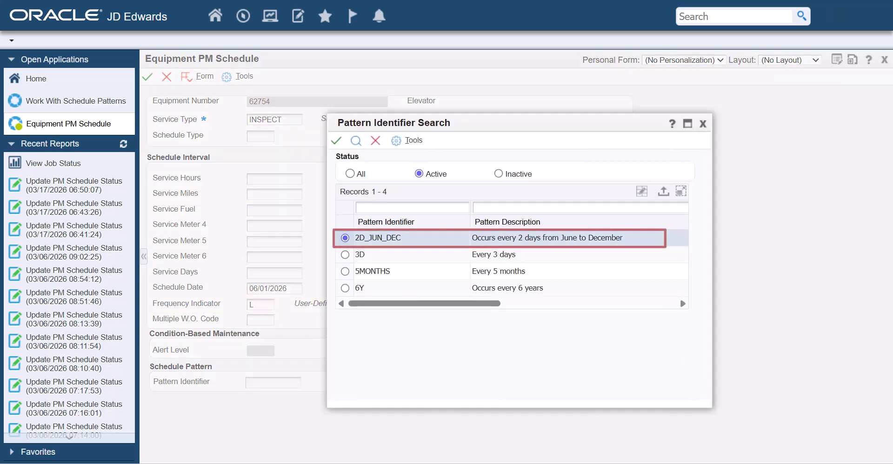
{"action": "left_click", "coordinate": [337, 140]}
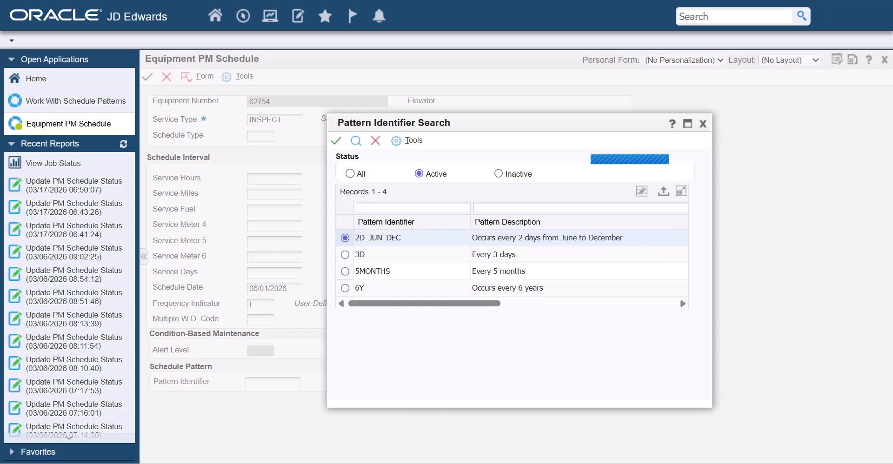
Set the multiple work order code to 1, enter the model work order number, and save the PM schedule.
{"action": "left_click", "coordinate": [260, 320]}
{"action": "type", "text": "1"}
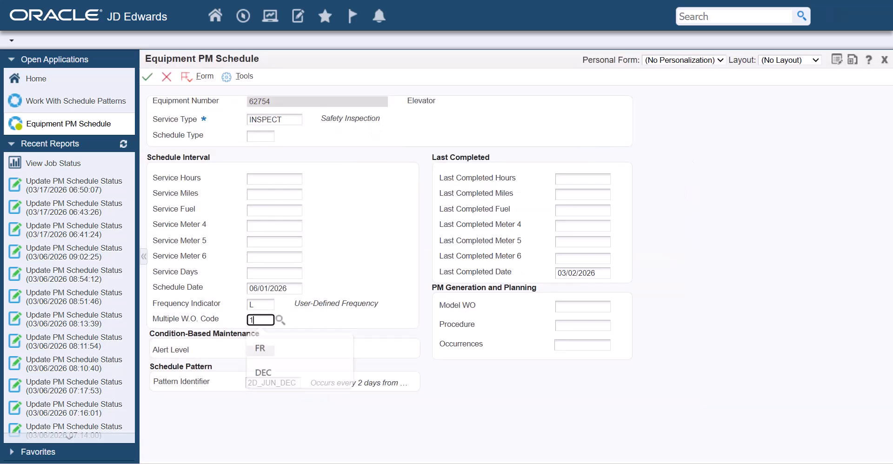
{"action": "left_click", "coordinate": [583, 307]}
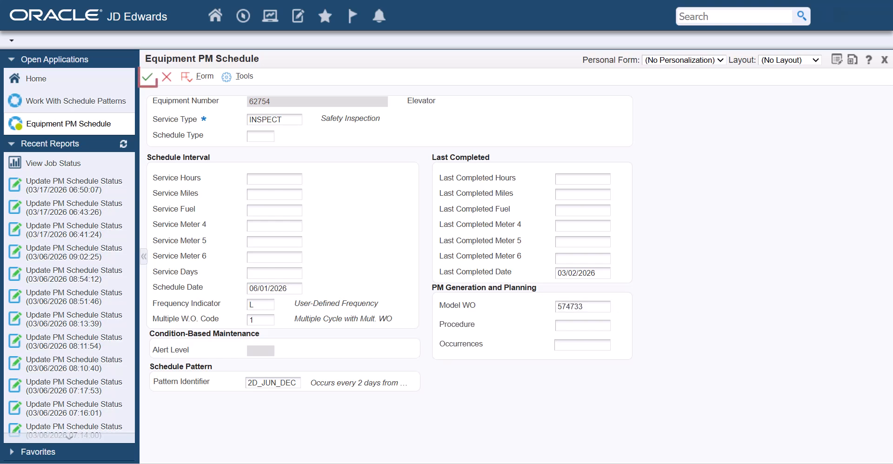
{"action": "left_click", "coordinate": [147, 76]}
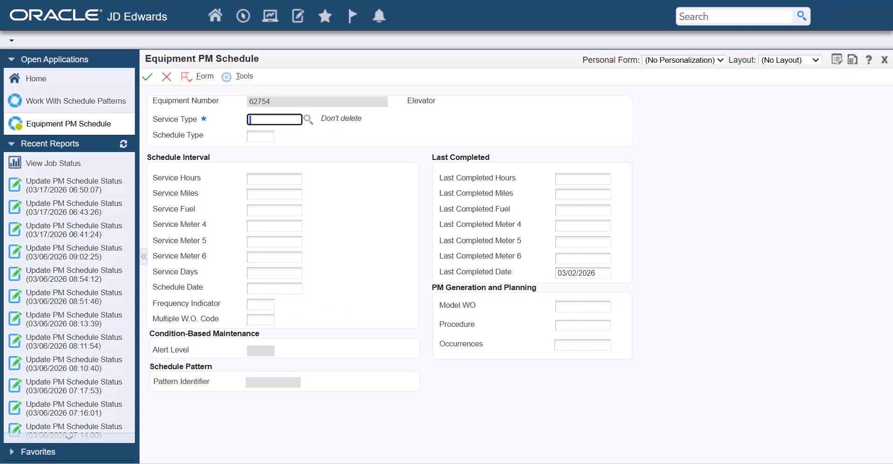
Close the blank PM schedule entry form and check the saved inspection schedule's date and maintenance status.
{"action": "left_click", "coordinate": [167, 77]}
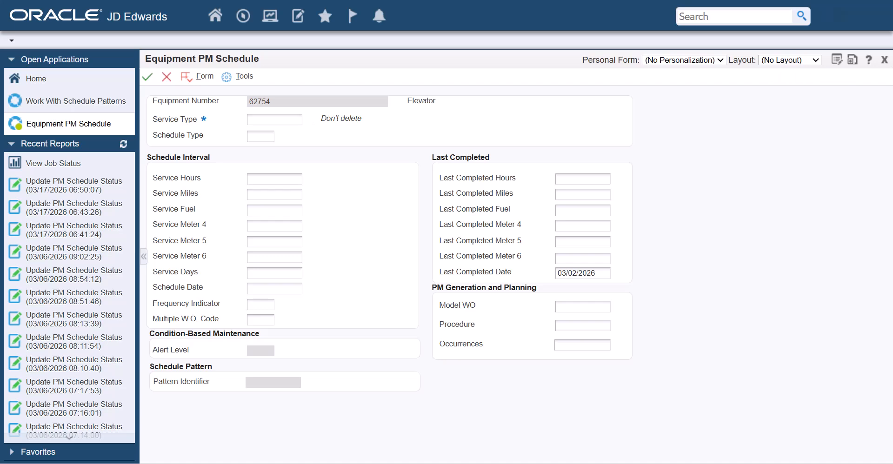
{"action": "left_click", "coordinate": [167, 77]}
{"action": "left_click_drag", "start_coordinate": [242, 218], "coordinate": [312, 218]}
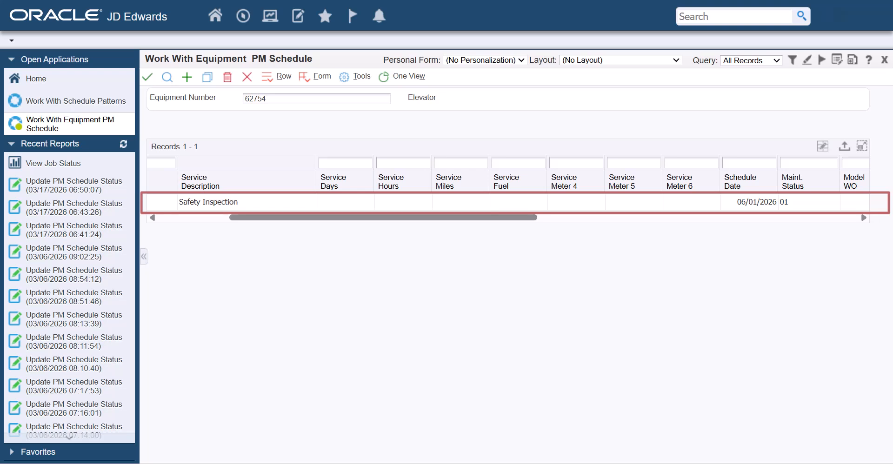
Open the batch versions application with BV and list the XJDE* versions of batch application R12807.
{"action": "left_click", "coordinate": [243, 16]}
{"action": "type", "text": "BV"}
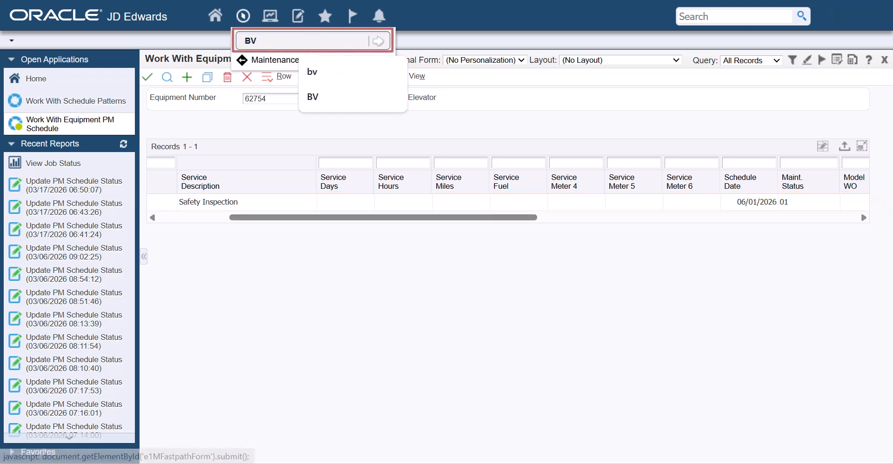
{"action": "left_click", "coordinate": [378, 41]}
{"action": "type", "text": "R1"}
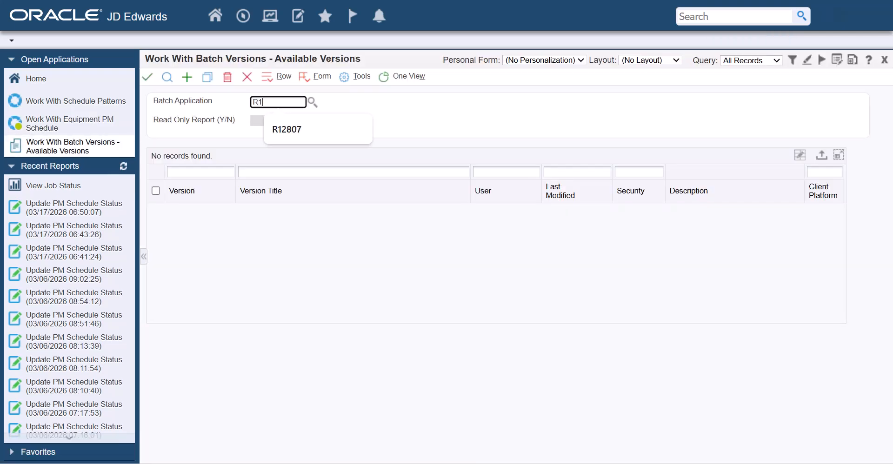
{"action": "type", "text": "2807"}
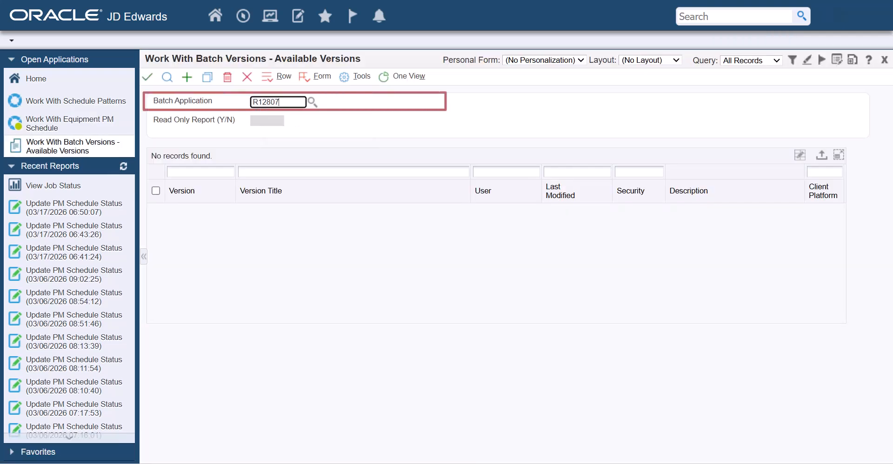
{"action": "key", "text": "Return"}
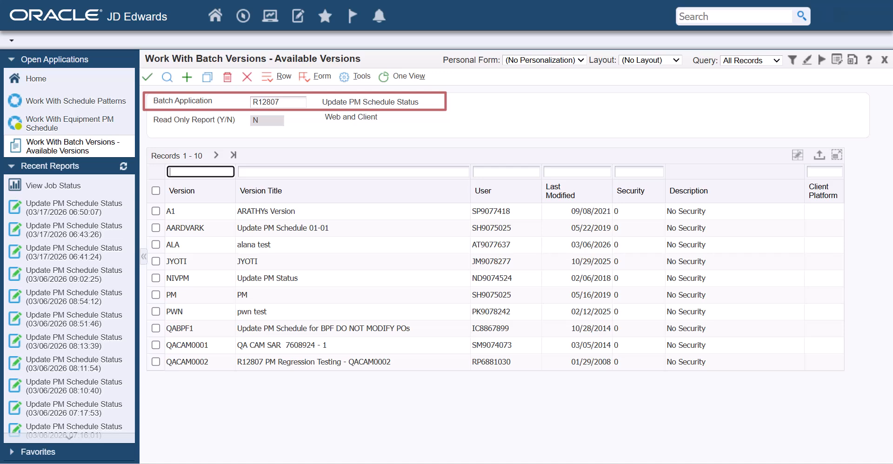
{"action": "type", "text": "XJDE*"}
{"action": "key", "text": "Return"}
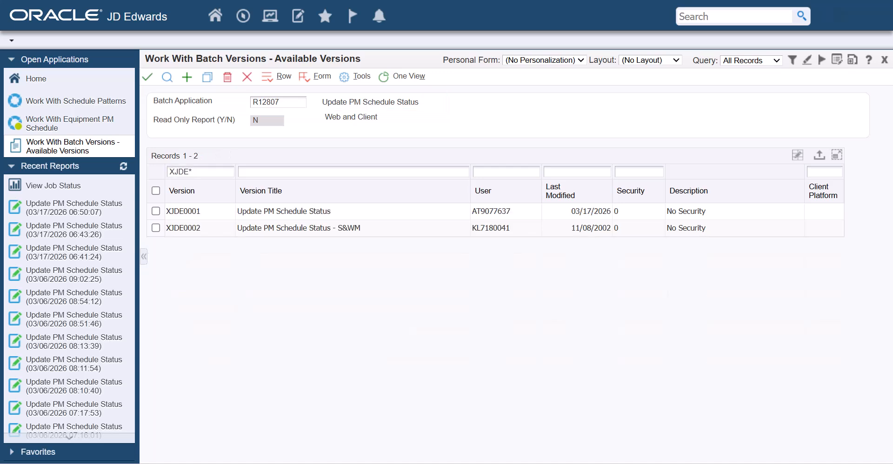
Run version XJDE0001 with data selection prompting, accepting the asset item number 62754 criterion and the existing processing options.
{"action": "left_click", "coordinate": [156, 211]}
{"action": "left_click", "coordinate": [147, 77]}
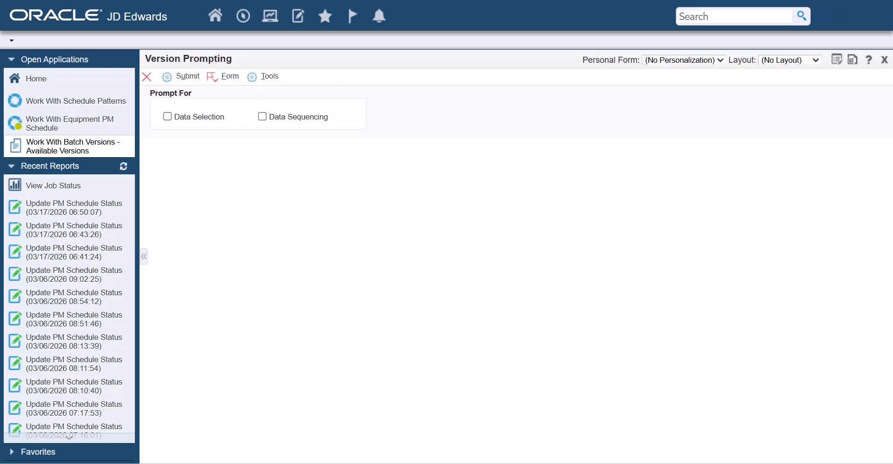
{"action": "left_click", "coordinate": [167, 117]}
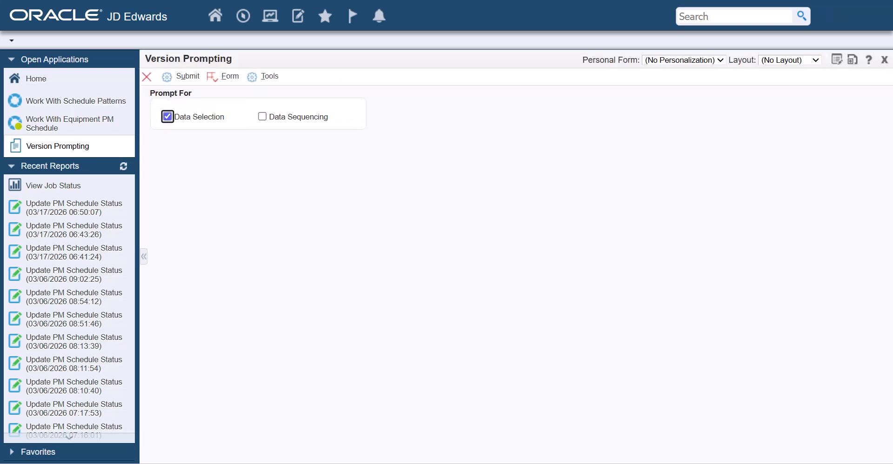
{"action": "left_click", "coordinate": [188, 76]}
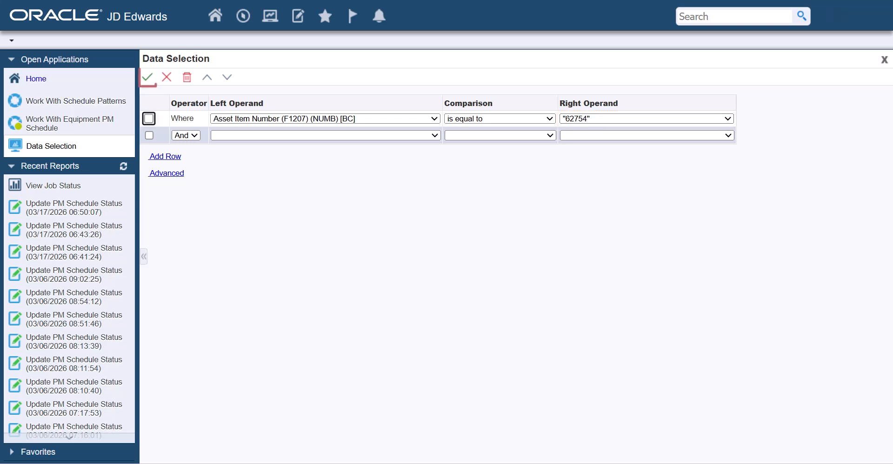
{"action": "left_click", "coordinate": [147, 77]}
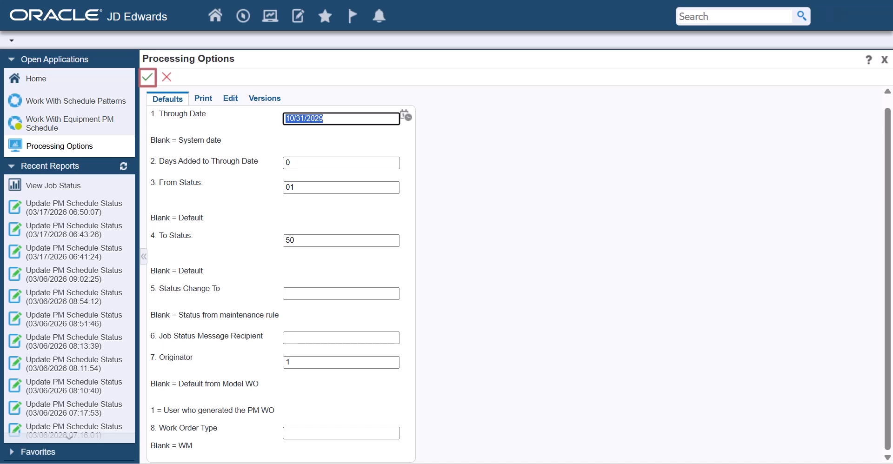
{"action": "left_click", "coordinate": [147, 77]}
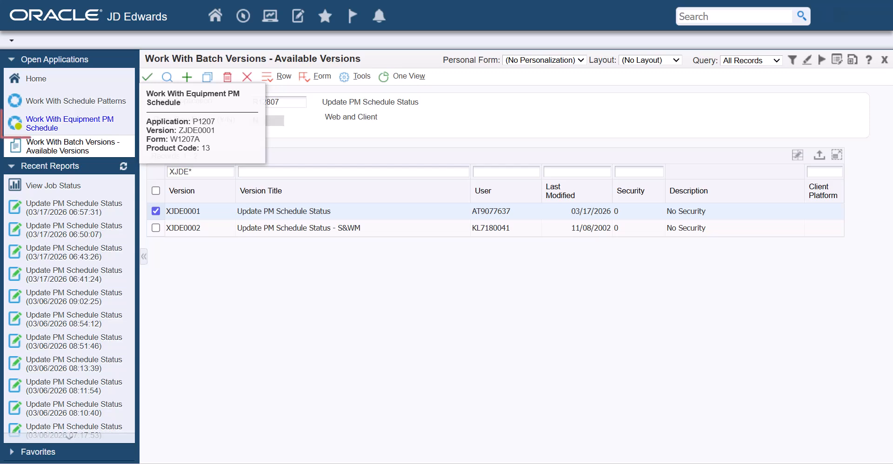
Return to the equipment PM schedules, refresh the records for equipment 62754, and check their schedule dates and maintenance statuses.
{"action": "left_click", "coordinate": [70, 123]}
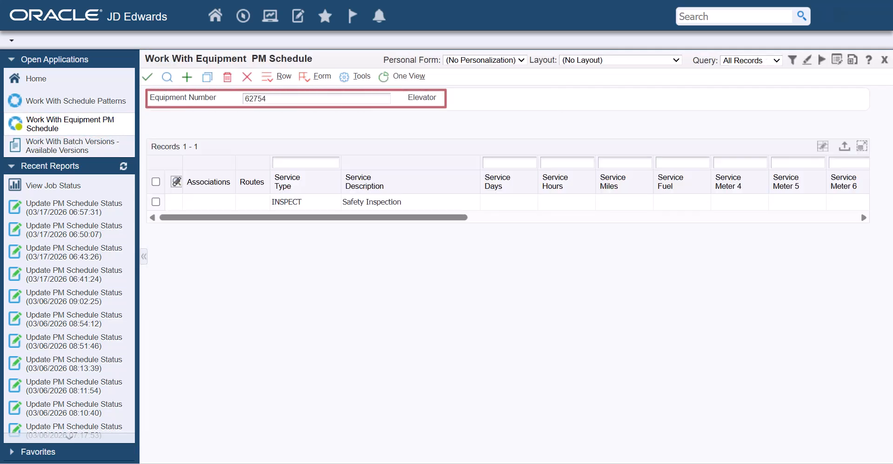
{"action": "left_click", "coordinate": [167, 77]}
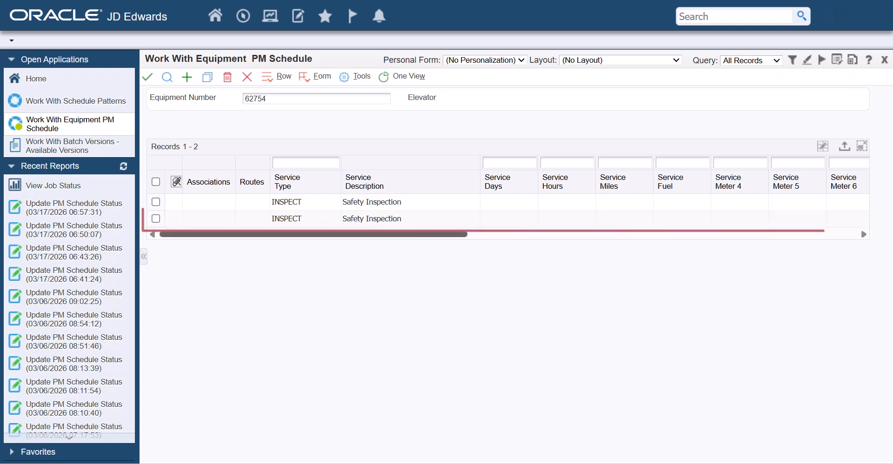
{"action": "left_click_drag", "start_coordinate": [313, 235], "coordinate": [379, 234]}
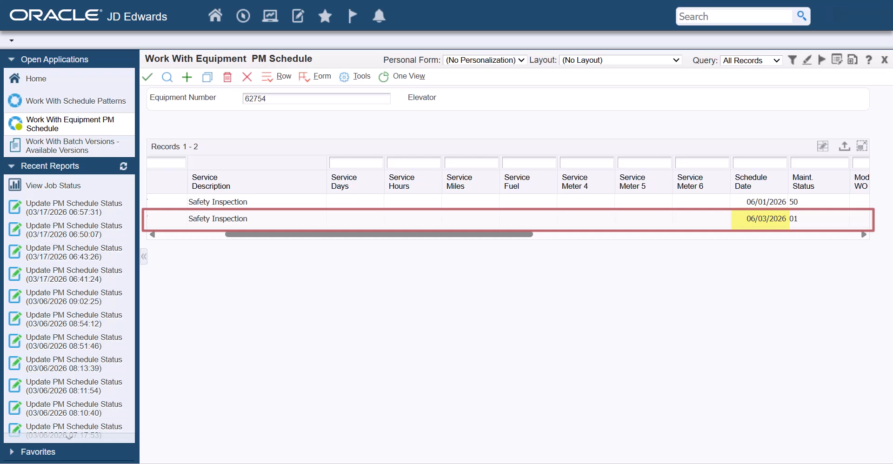